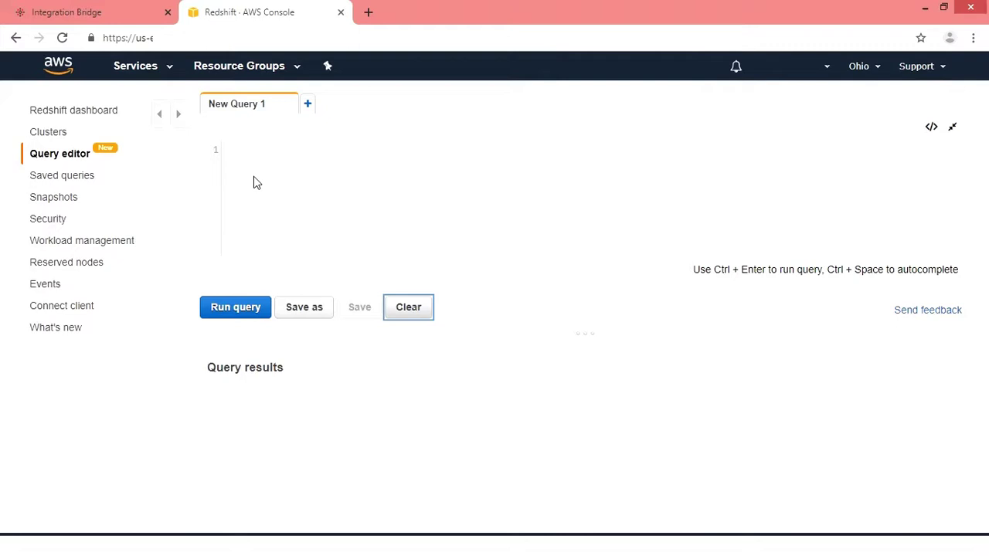
Run select * from public."ga_pages"; in the Redshift editor and confirm it returns zero records.
left_click(263, 178)
type("select * from ")
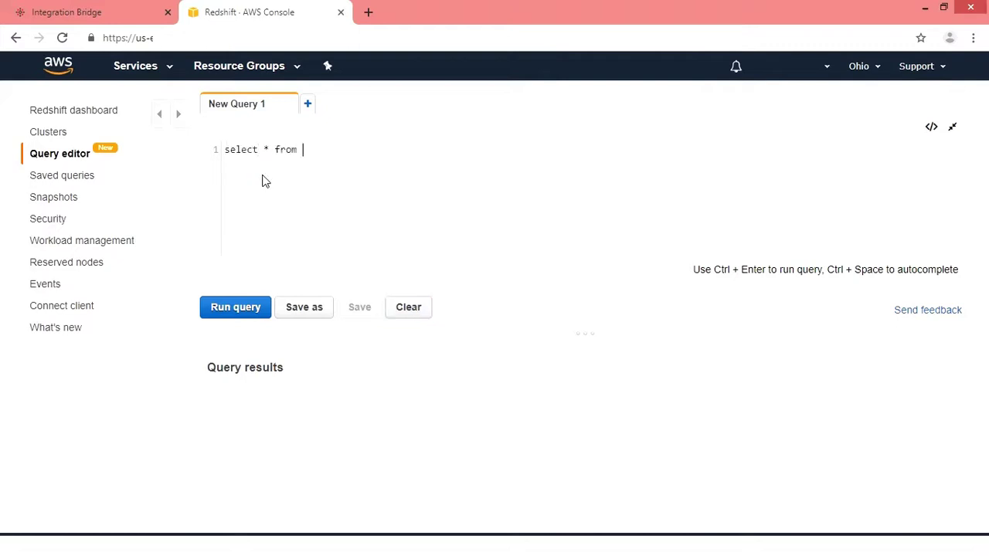
type("public.\"ga_pages\"")
type(";")
left_click(248, 309)
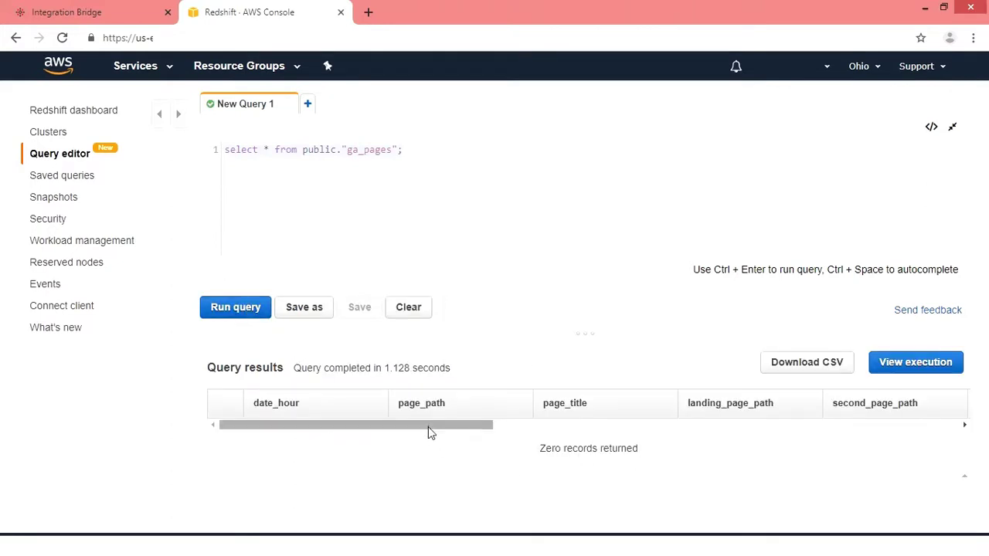
mouse_move(428, 426)
left_mouse_down()
mouse_move(874, 445)
mouse_move(404, 448)
left_mouse_up()
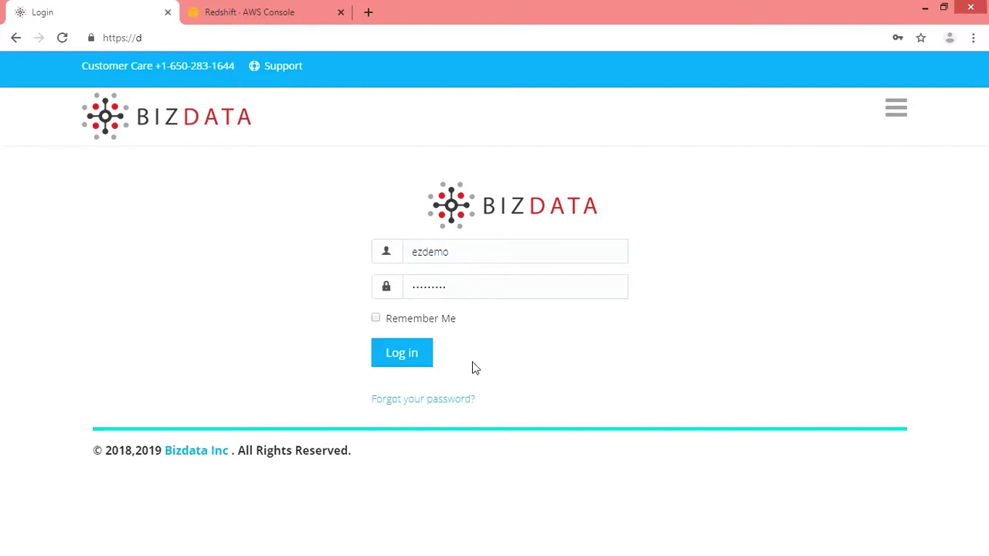
Log in to eZintegrations and open the RESTful API data sources list.
left_click(413, 357)
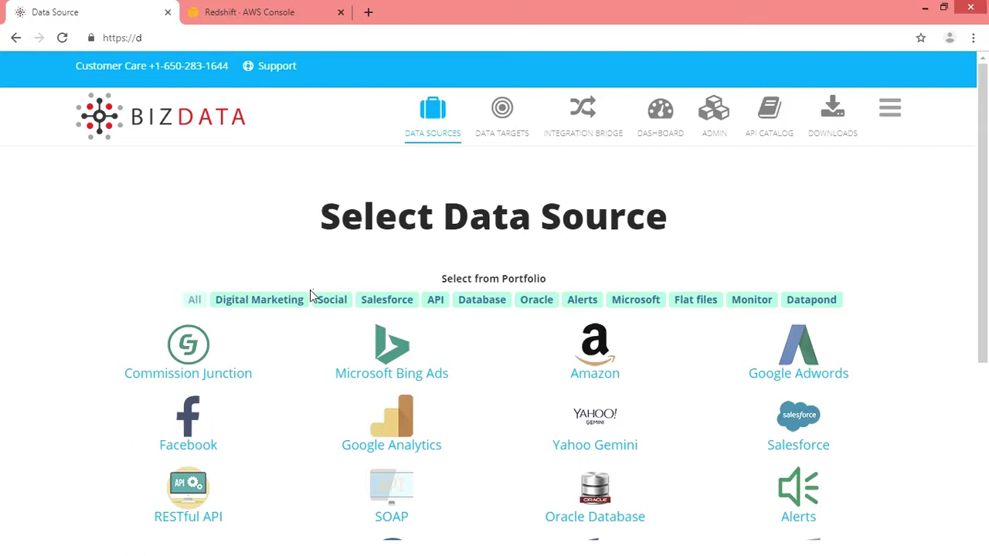
left_click(189, 494)
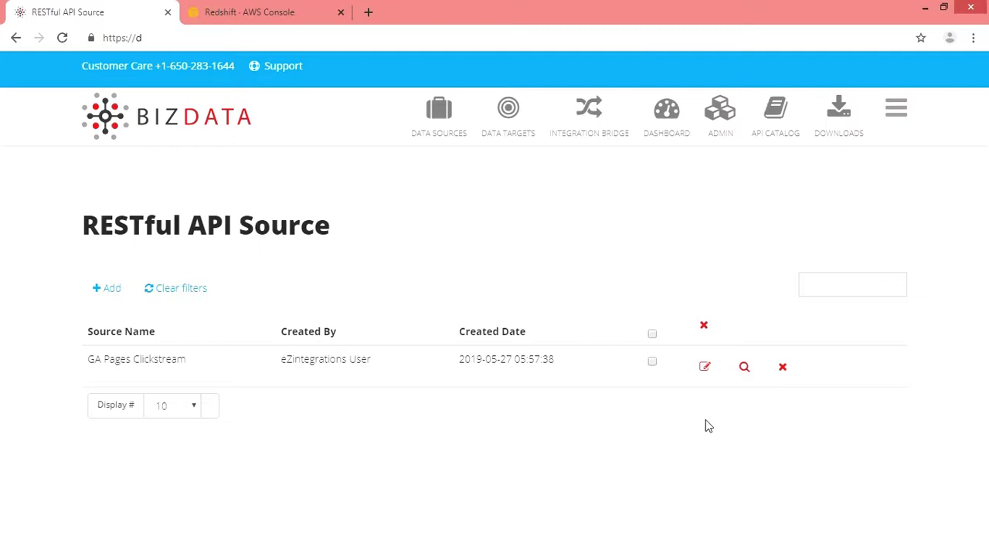
Review the GA Pages Clickstream source's Input, Operations and General Information tabs.
left_click(742, 376)
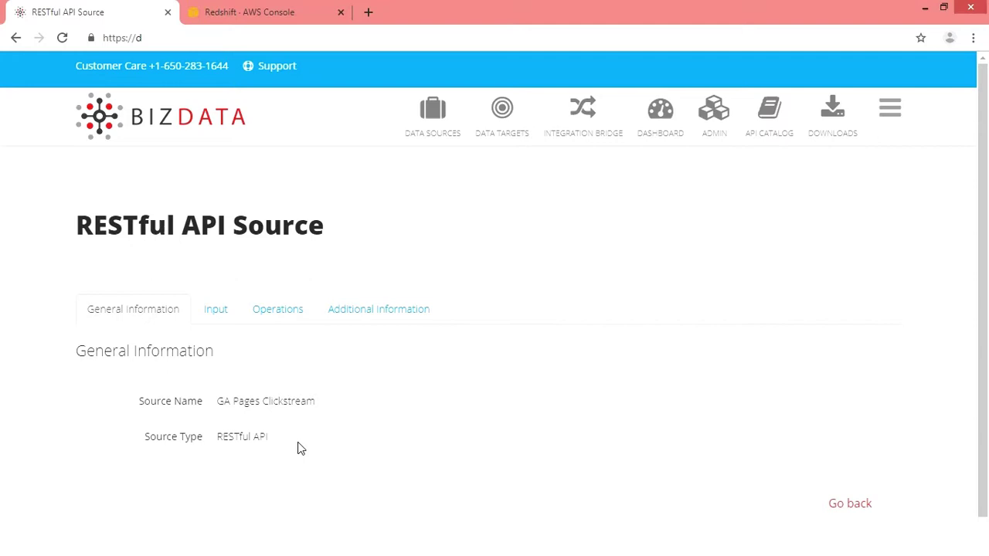
left_click(219, 313)
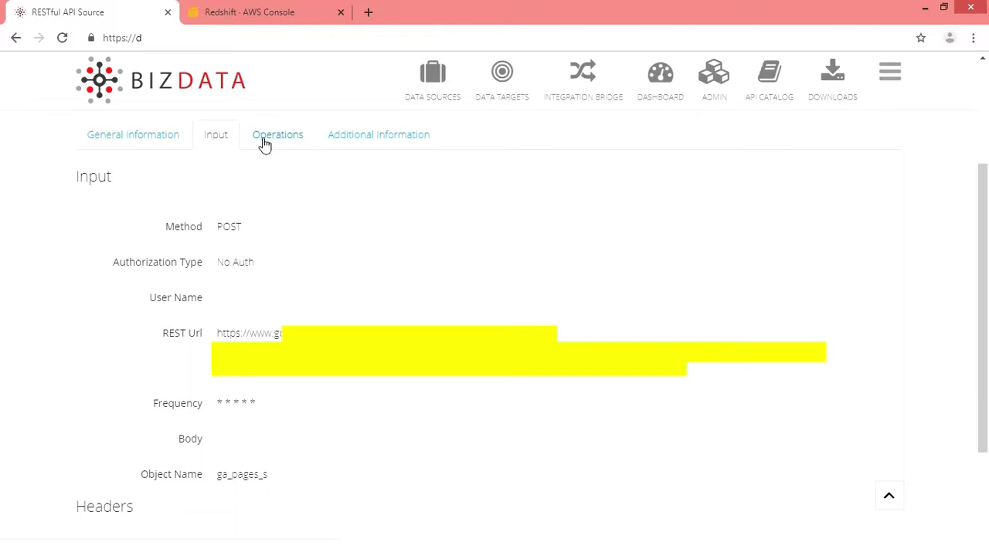
left_click(265, 144)
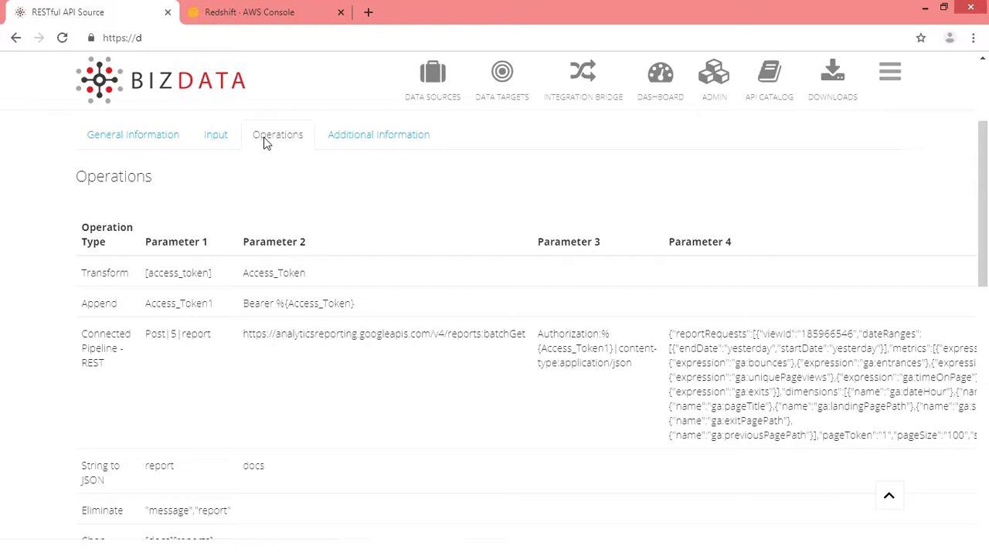
left_click(154, 139)
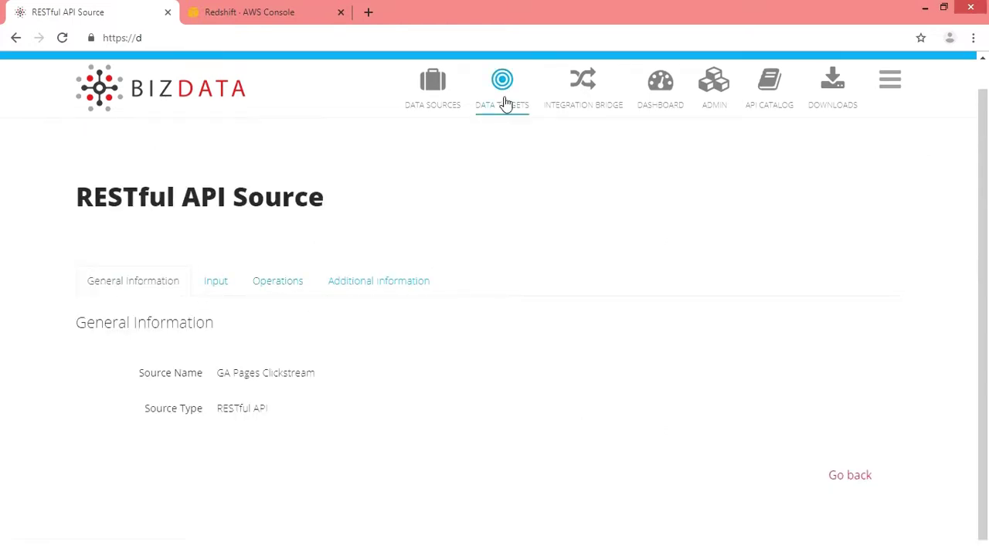
Show the GA_Pages Redshift target's Output settings: port 5439, schema bizdev, object GA_PAGES.
left_click(505, 103)
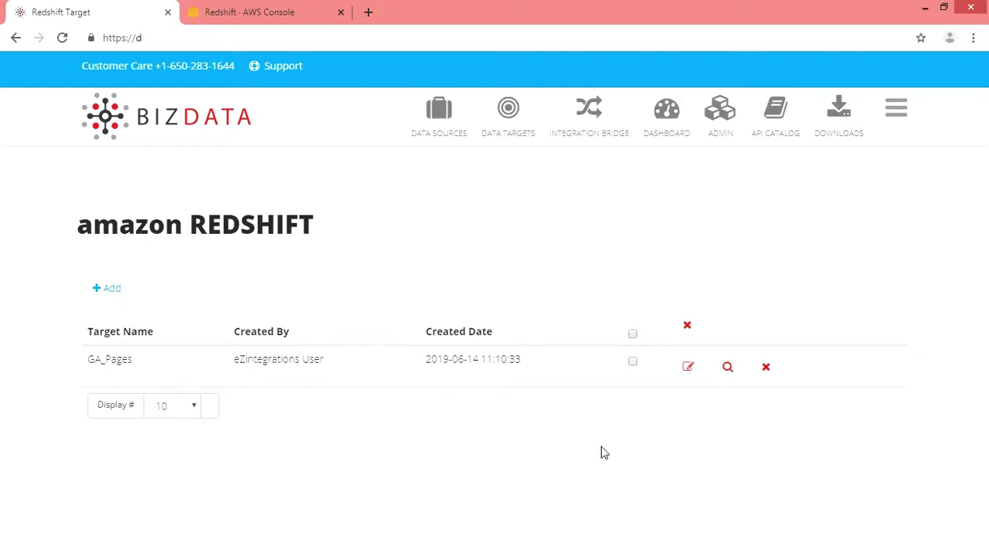
left_click(728, 377)
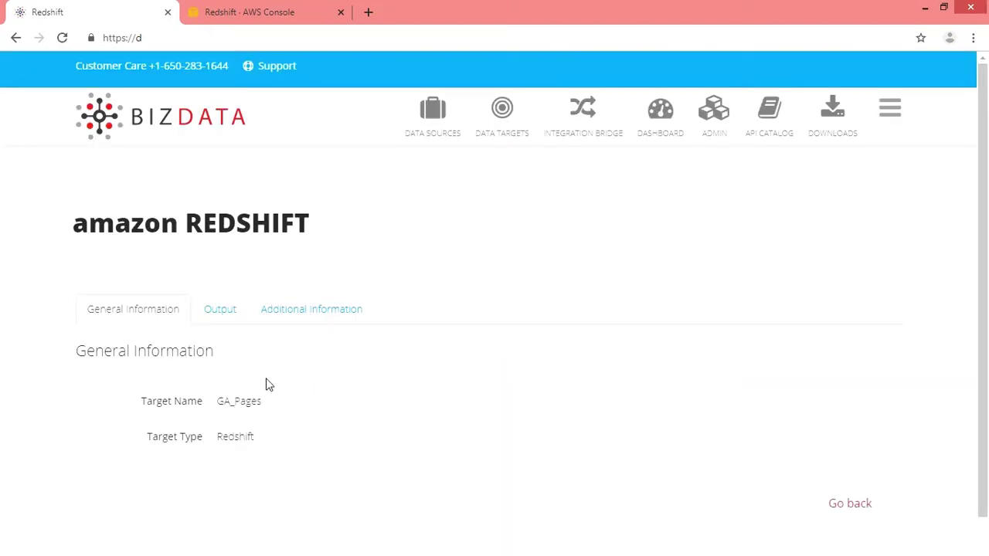
left_click(985, 243)
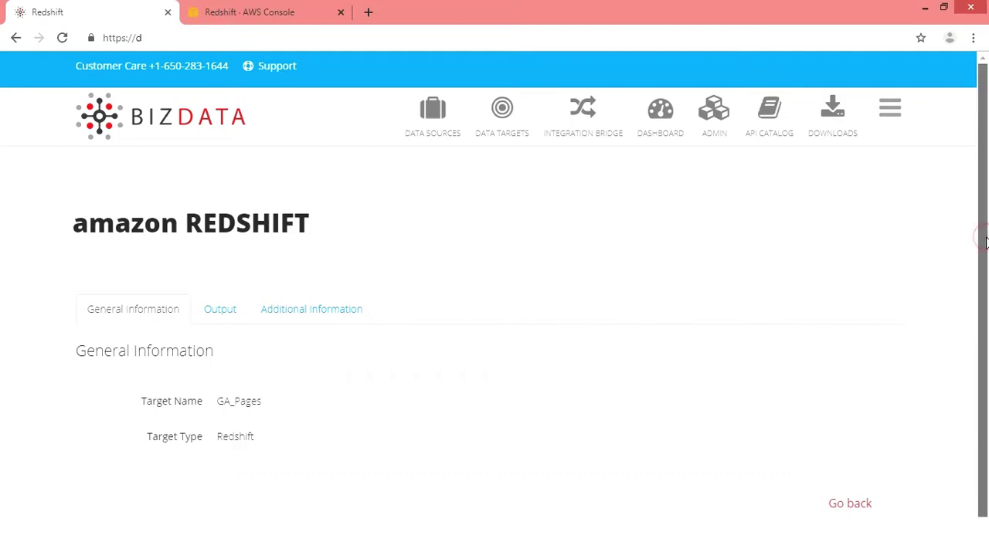
left_click_drag(985, 242, 982, 301)
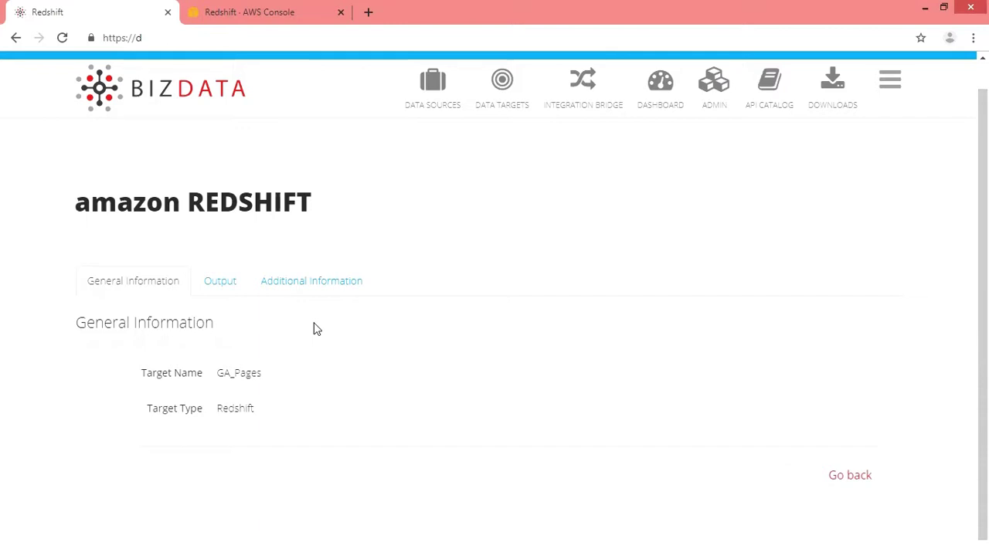
left_click(219, 286)
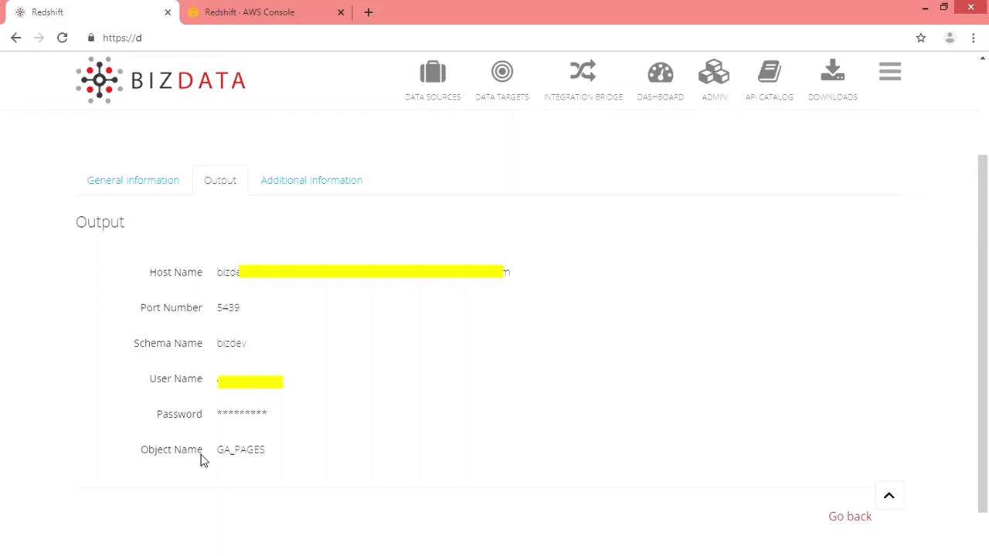
Open the ga_pages_data bridge, check its Target Name options, and view the empty Mapping tables.
scroll(589, 96, "down", 1)
left_click(589, 96)
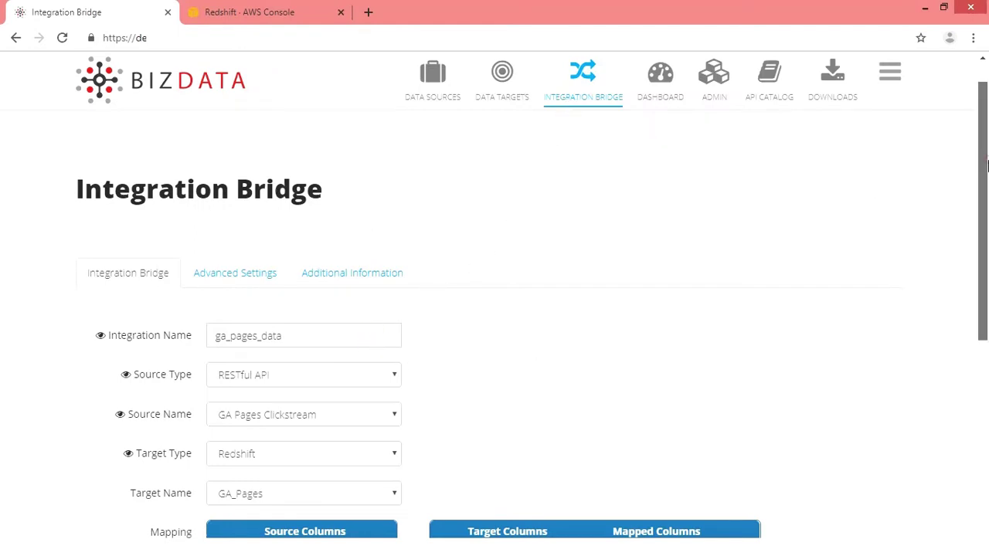
left_click_drag(986, 165, 984, 236)
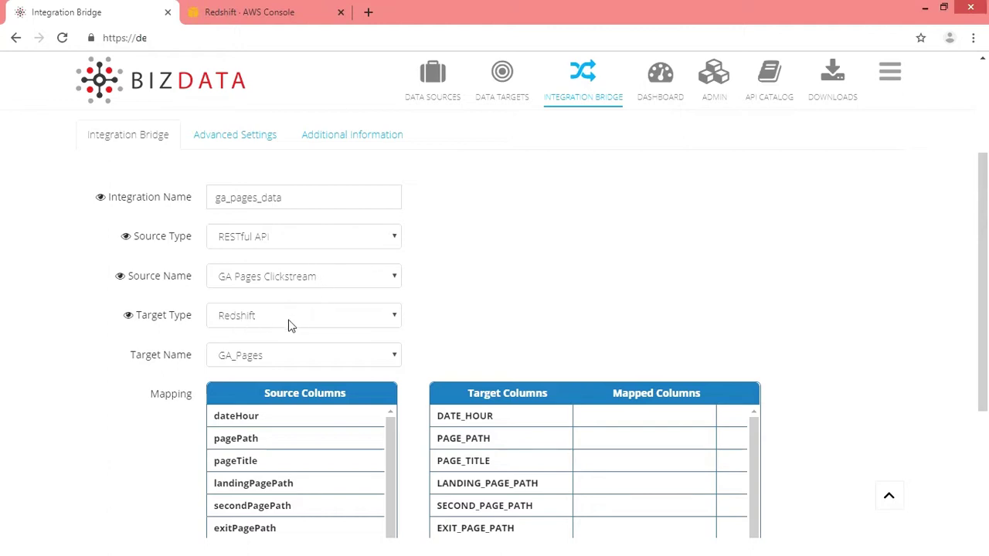
left_click(299, 357)
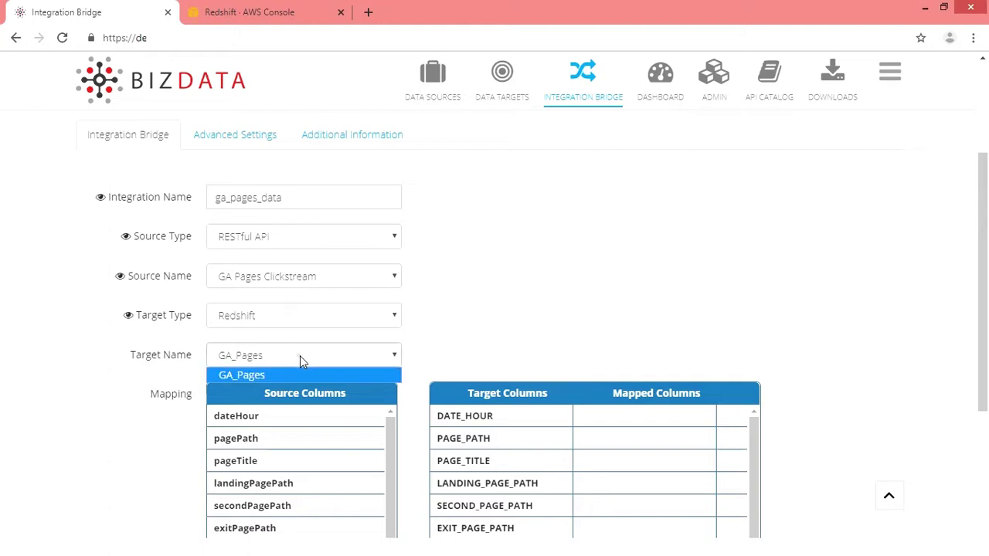
left_click_drag(983, 255, 972, 323)
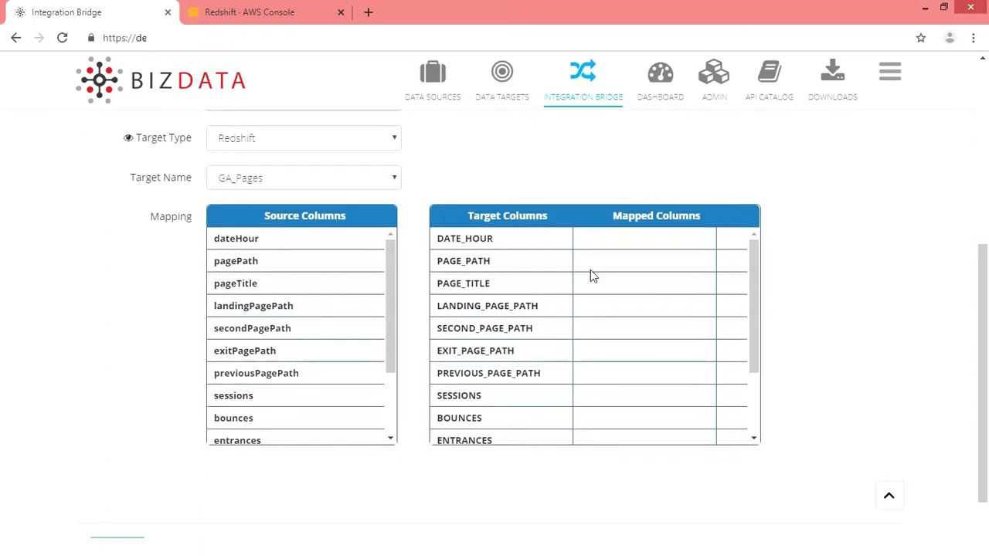
Map dateHour, pagePath, sessions, bounces, exitPagePath, secondPagePath, landingPagePath and pageTitle to their GA_Pages columns.
left_click(302, 263)
left_click(543, 263)
left_click(318, 241)
left_click(556, 241)
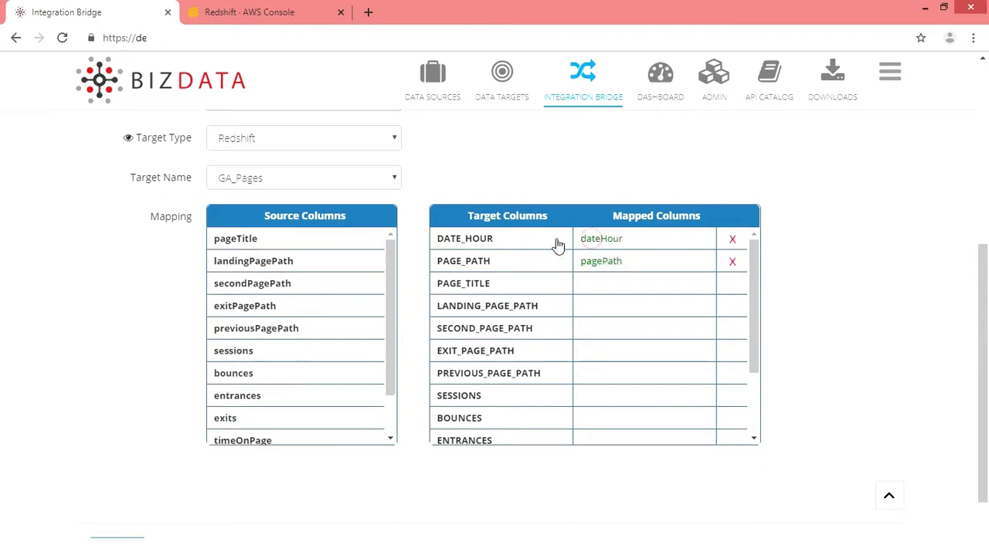
left_click(302, 353)
left_click(470, 396)
left_click(283, 352)
left_click(583, 418)
left_click(269, 308)
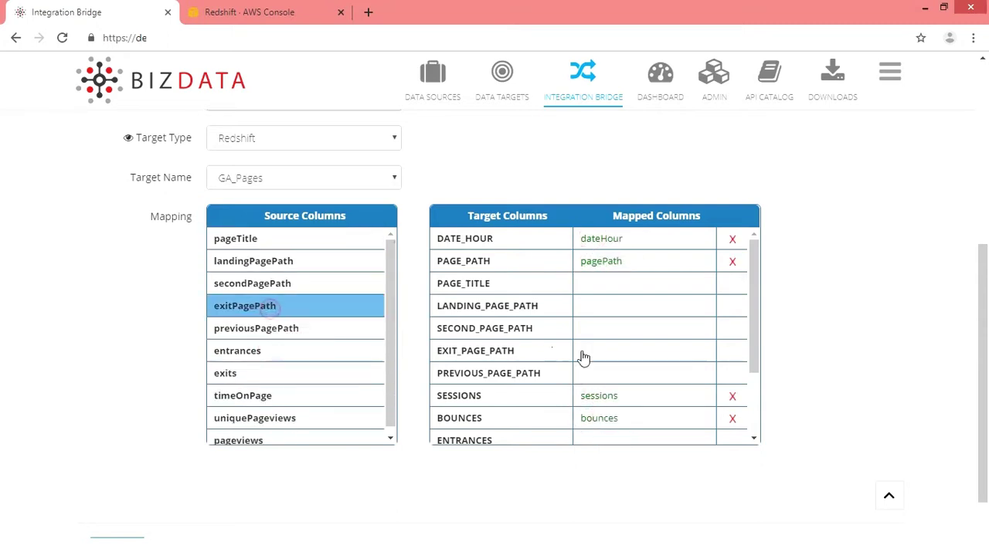
left_click(581, 352)
left_click(284, 285)
left_click(603, 328)
left_click(305, 261)
left_click(611, 306)
left_click(295, 240)
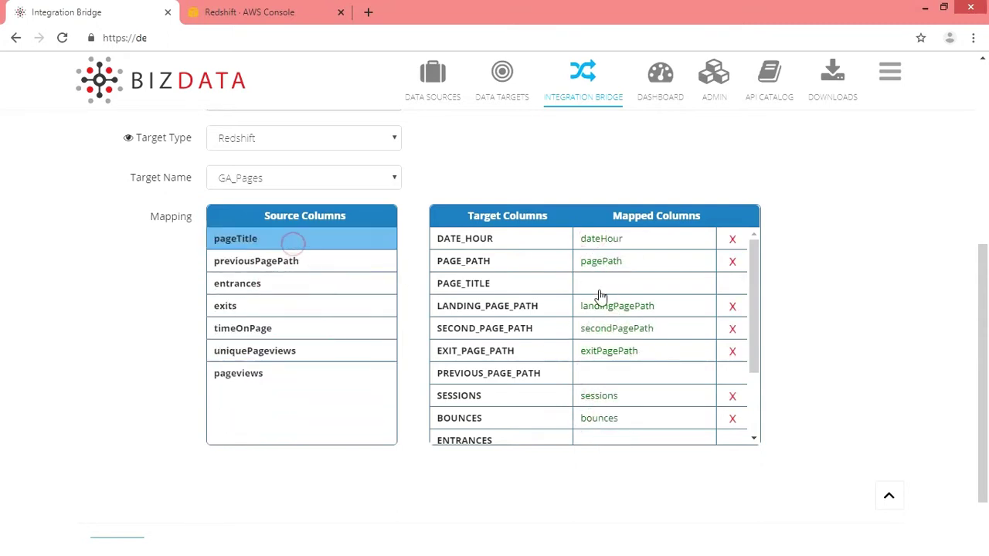
left_click(603, 284)
Map entrances, exits, uniquePageviews, pageviews, timeOnPage and previousPagePath to their matching GA_Pages columns.
left_click_drag(752, 254, 755, 324)
left_click(371, 263)
left_click(607, 343)
left_click(255, 261)
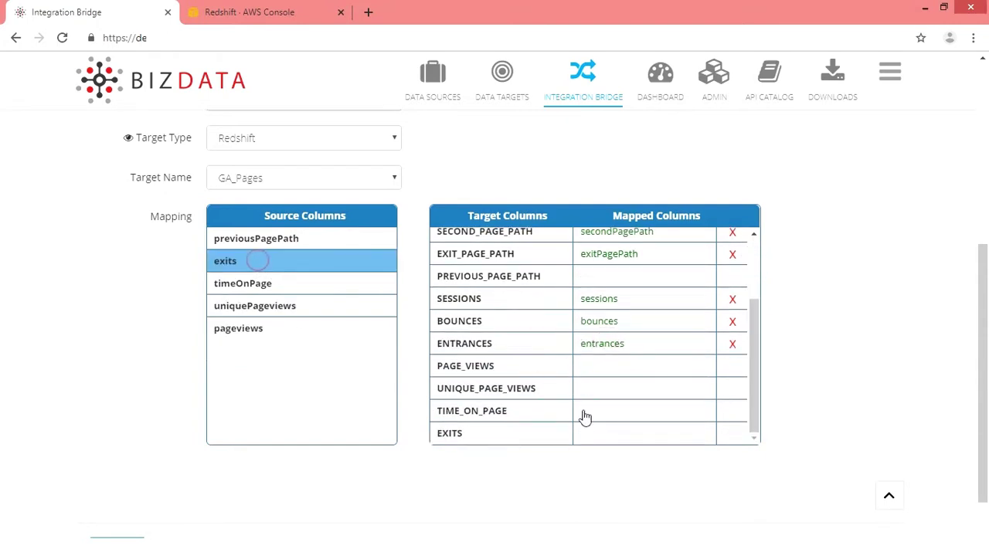
left_click(591, 433)
left_click(259, 283)
left_click(609, 388)
right_click(610, 388)
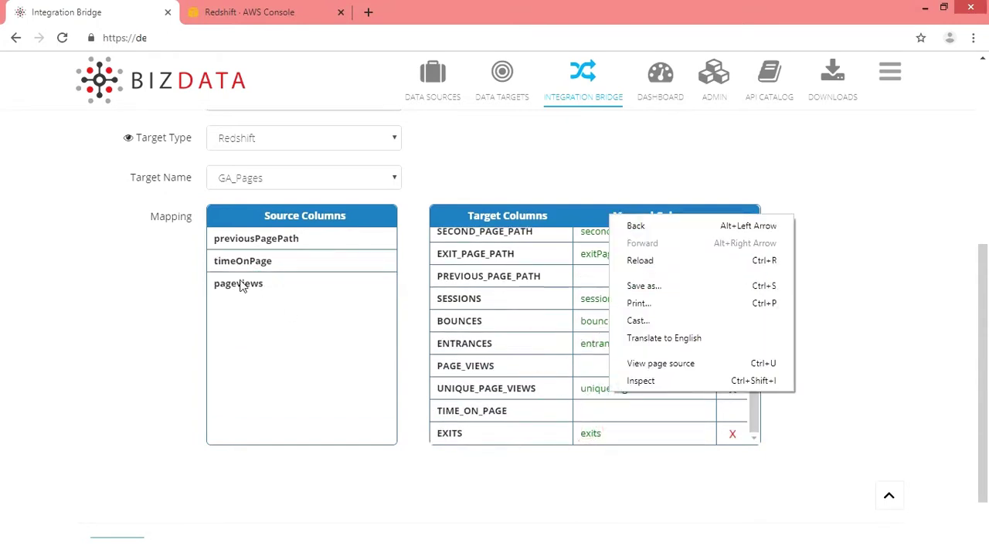
left_click(241, 283)
left_click(543, 363)
left_click(247, 261)
left_click(530, 410)
right_click(216, 236)
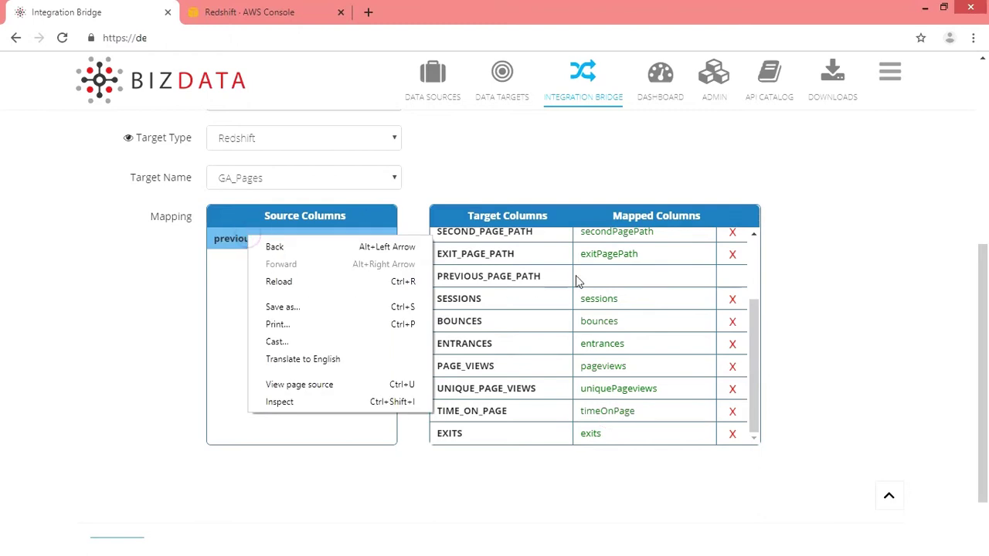
left_click(581, 277)
right_click(586, 276)
left_click(765, 193)
Save the completed ga_pages_data mappings and return to the Integration Bridge list.
scroll(721, 347, "up", 2)
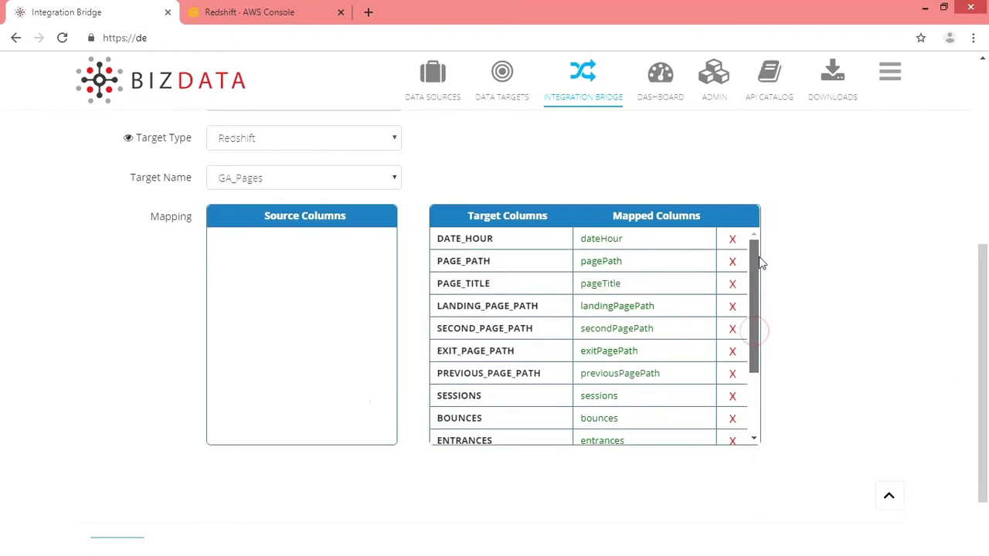
scroll(741, 386, "down", 2)
scroll(726, 325, "up", 2)
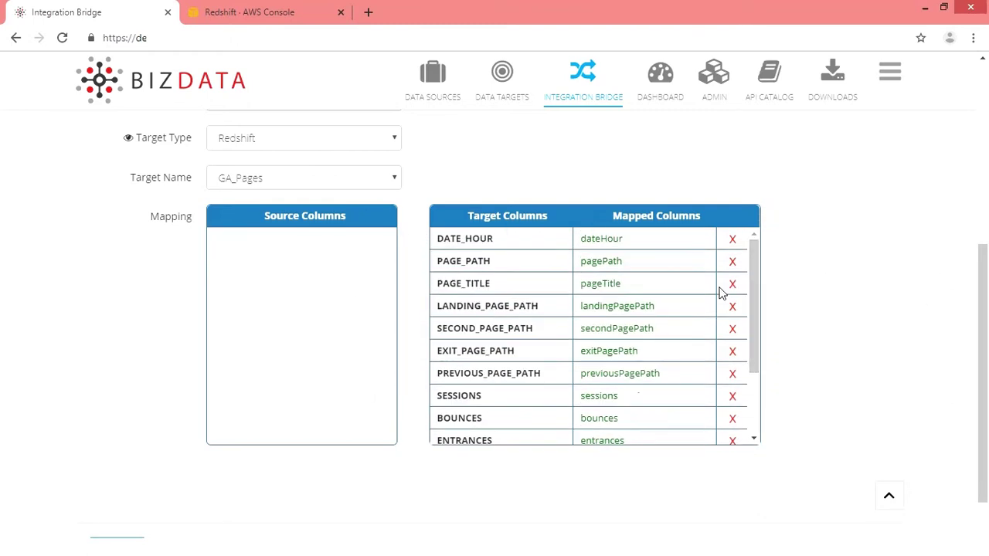
left_click_drag(986, 313, 985, 192)
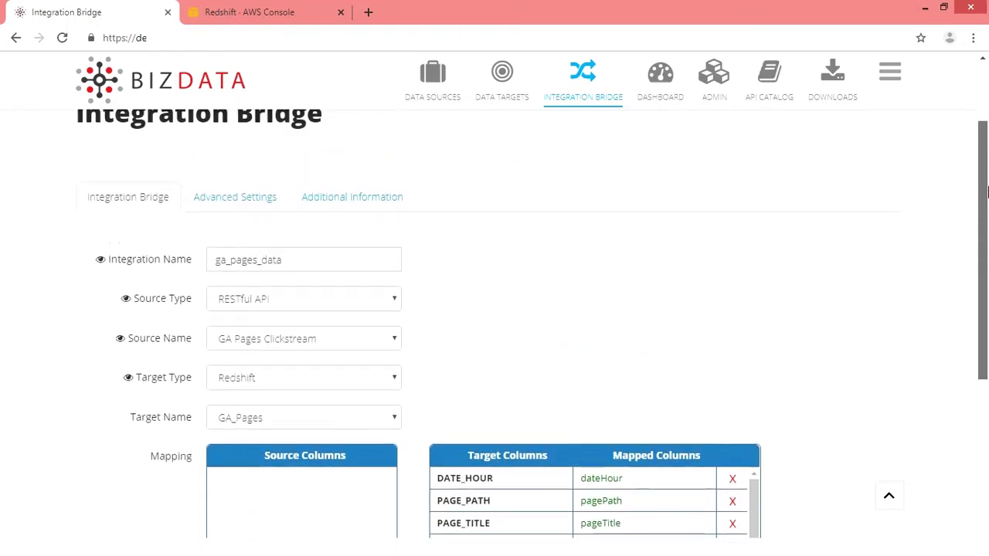
mouse_move(986, 192)
left_mouse_down()
mouse_move(986, 315)
mouse_move(986, 192)
left_mouse_up()
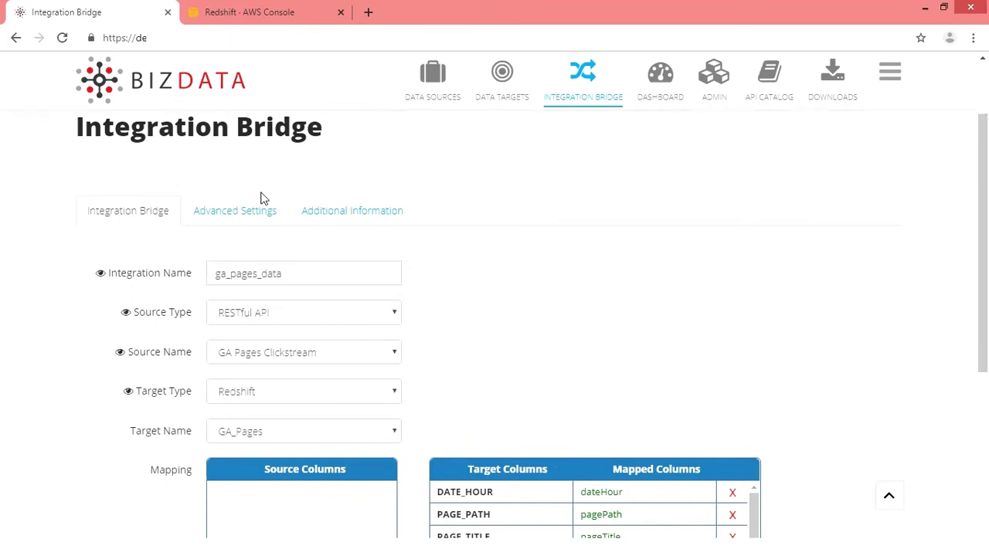
left_click_drag(984, 232, 961, 387)
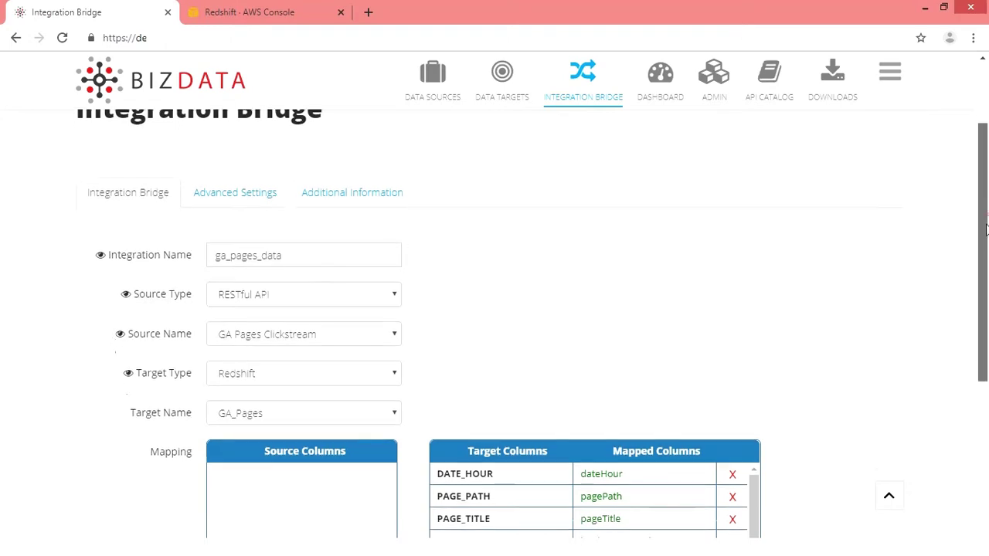
scroll(961, 387, "down", 1)
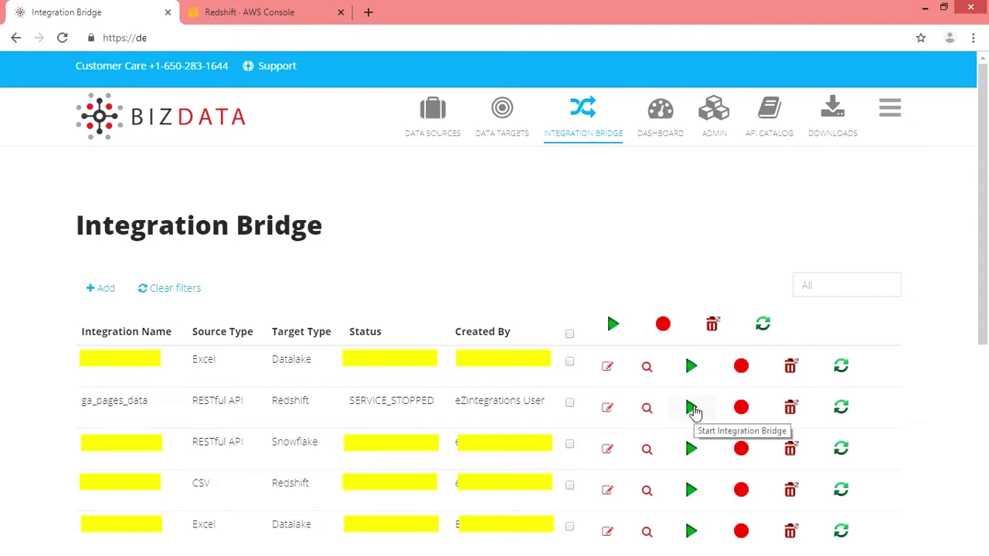
Start the ga_pages_data integration bridge so it shows SERVICE_RUNNING.
left_click(693, 410)
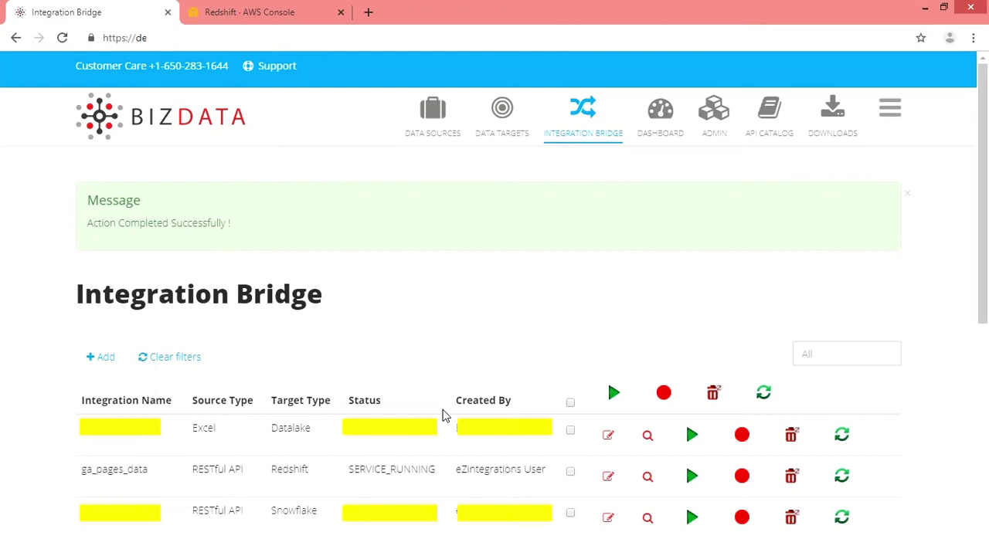
Rerun the ga_pages query in Redshift and browse the returned Google Analytics page rows.
left_click(255, 14)
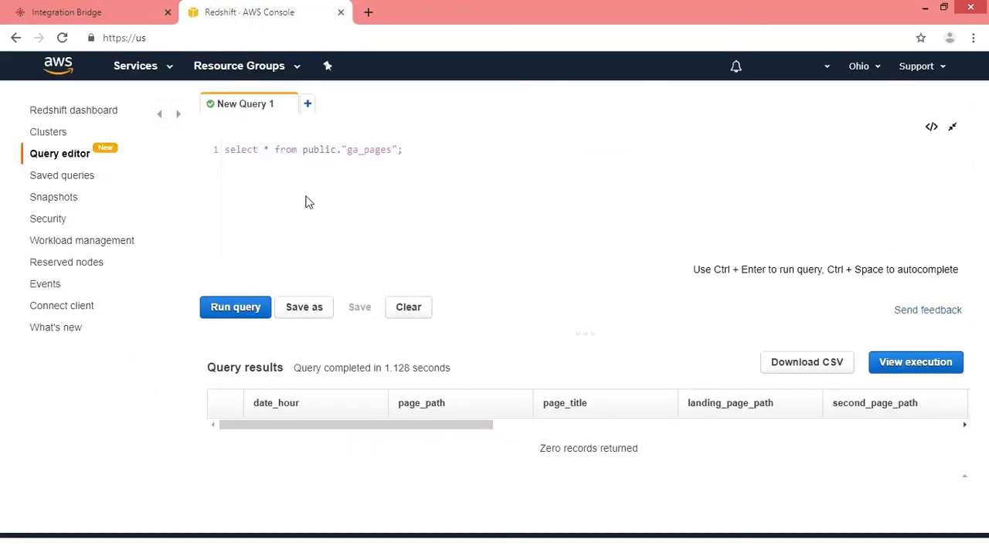
left_click(241, 308)
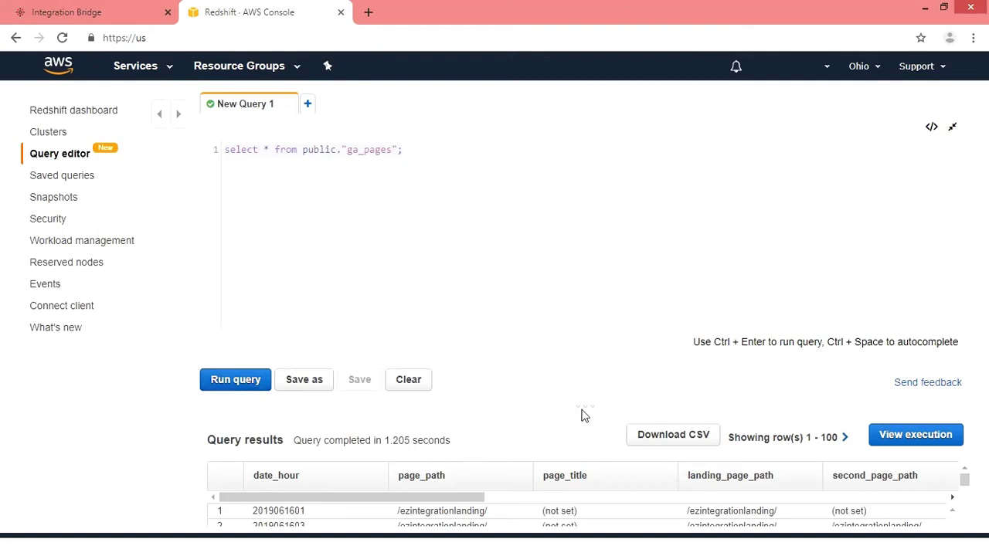
left_click_drag(584, 405, 564, 226)
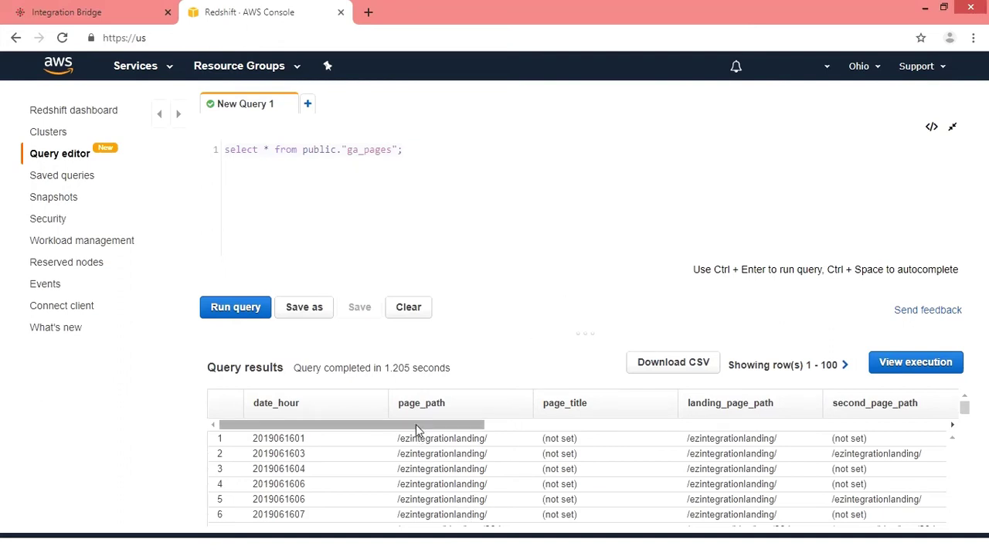
left_click_drag(413, 427, 869, 427)
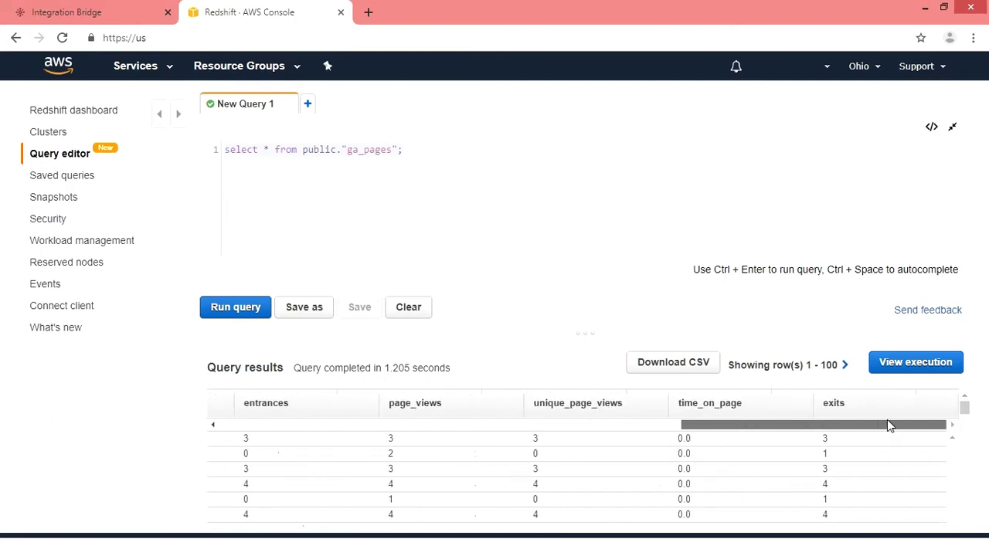
left_click_drag(887, 421, 357, 438)
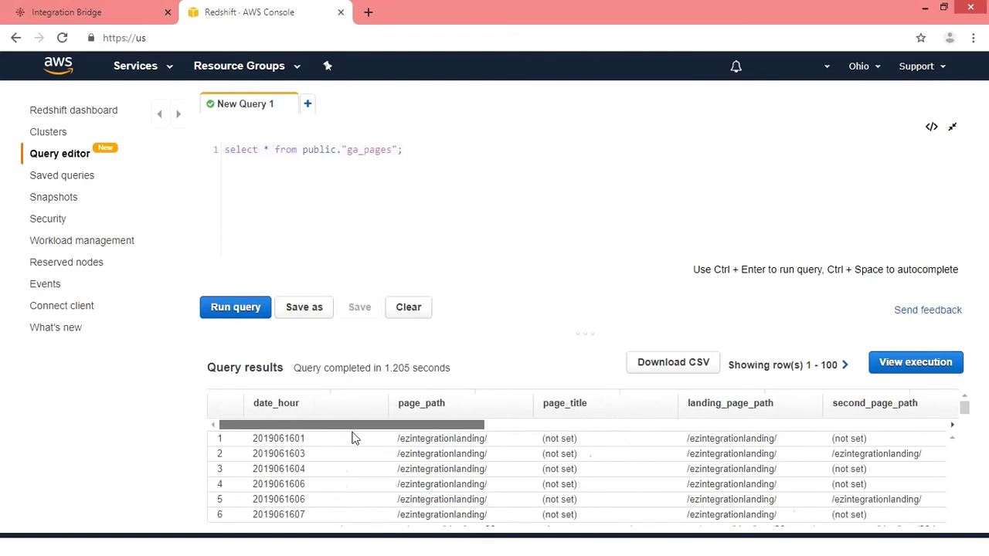